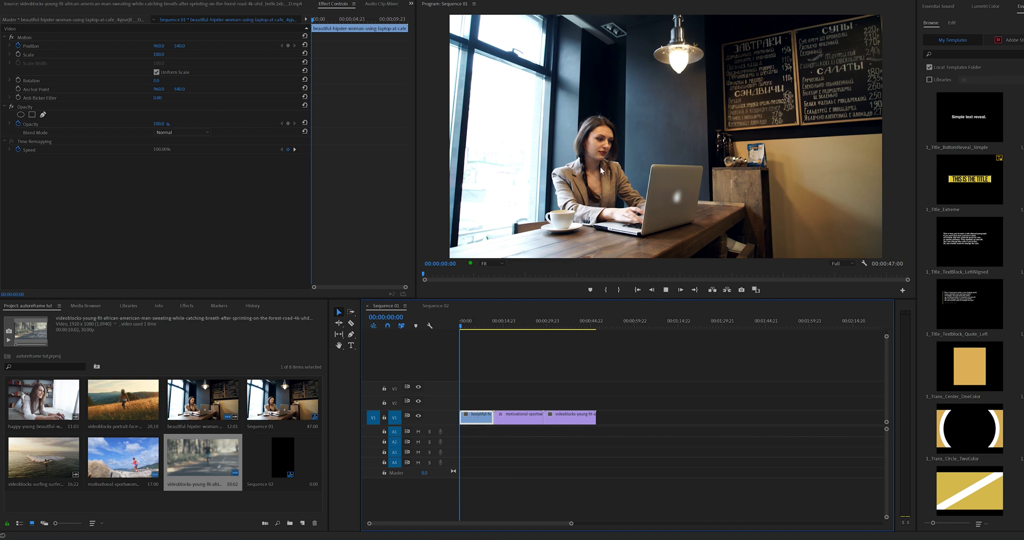
# - Preview Sequence 01, then change its frame width to 1080 for a square 1080×1080 frame
pyautogui.press('space')
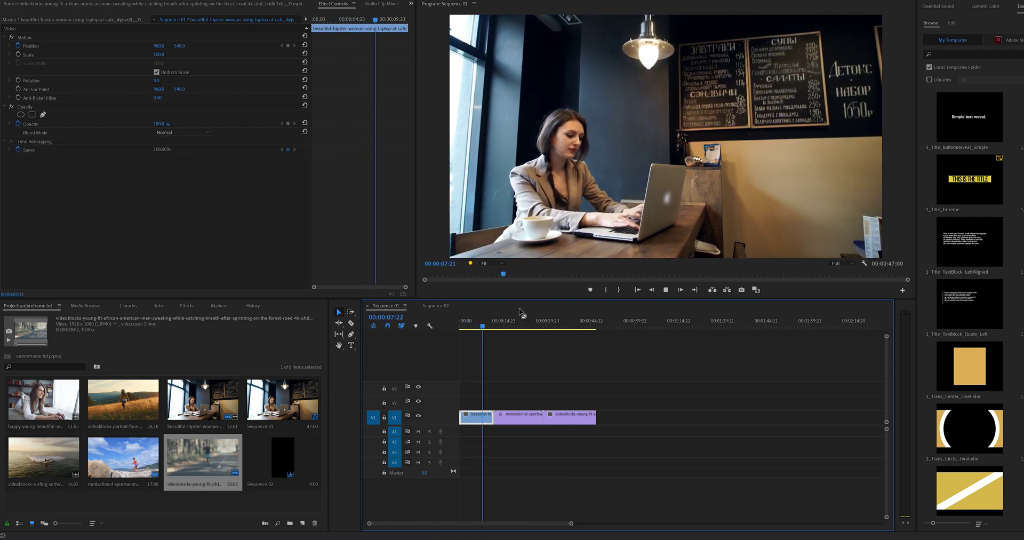
pyautogui.press('space')
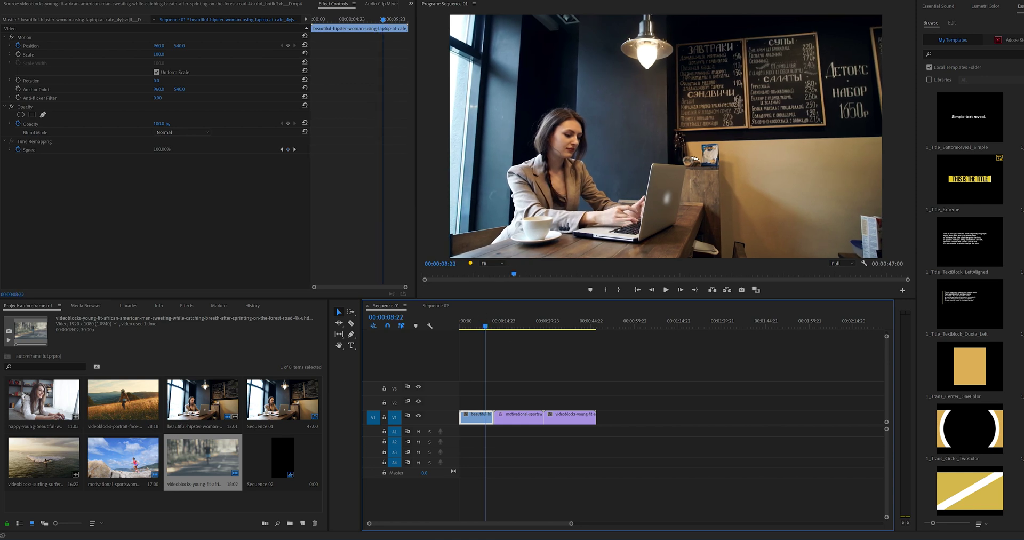
pyautogui.hotkey('alt', 's')
pyautogui.press('Return')
pyautogui.click(513, 151)
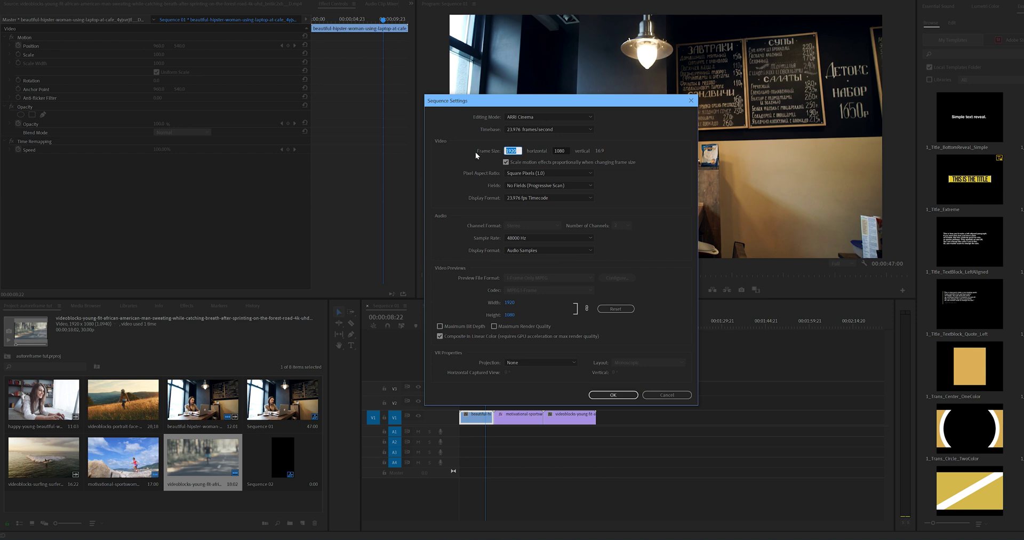
pyautogui.write('10')
pyautogui.click(617, 396)
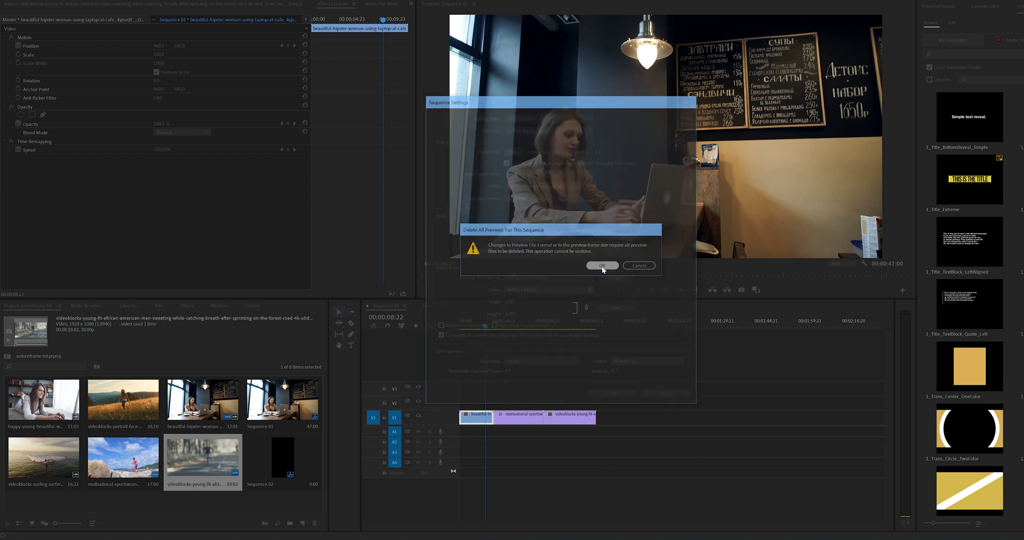
pyautogui.click(603, 267)
pyautogui.moveTo(486, 326); pyautogui.dragTo(473, 325)
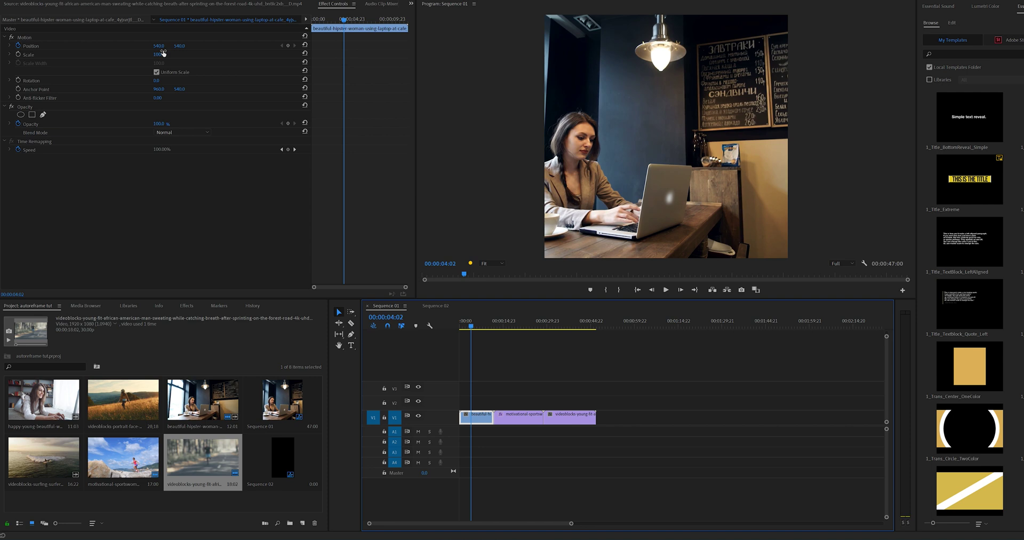
# - Apply Auto Reframe to the first café clip and play the sequence from the start
pyautogui.click(187, 305)
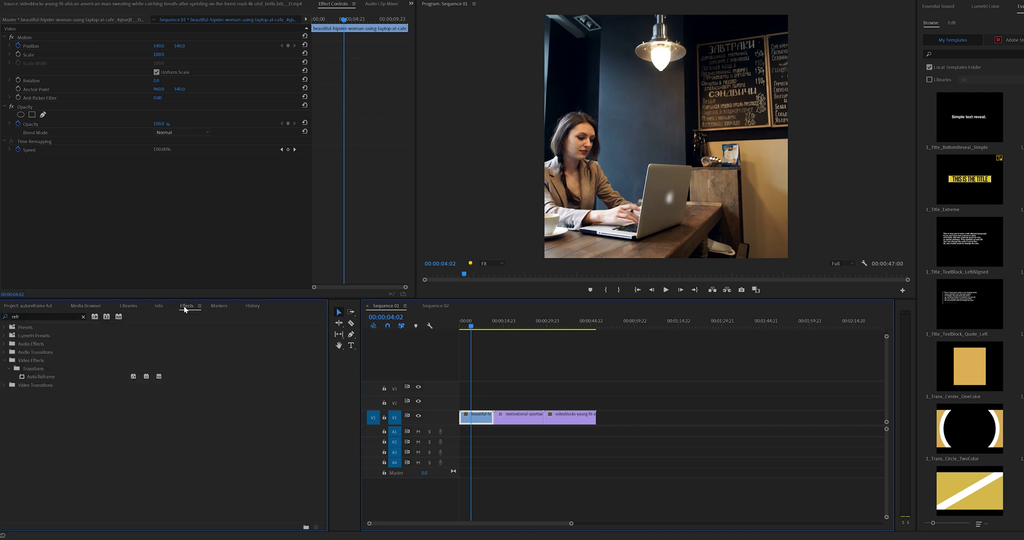
pyautogui.moveTo(34, 376); pyautogui.dragTo(476, 421)
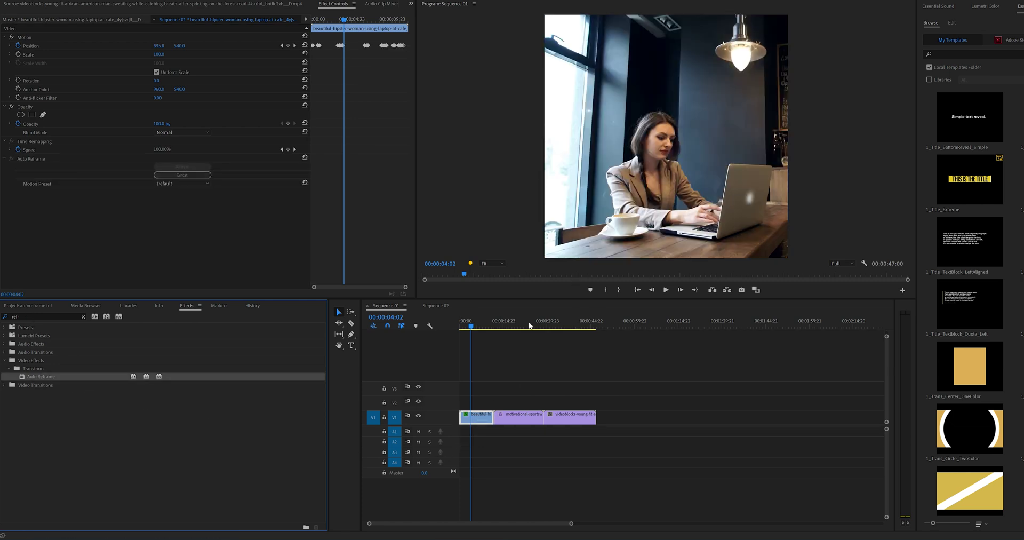
pyautogui.click(469, 363)
pyautogui.press('Home')
pyautogui.press('space')
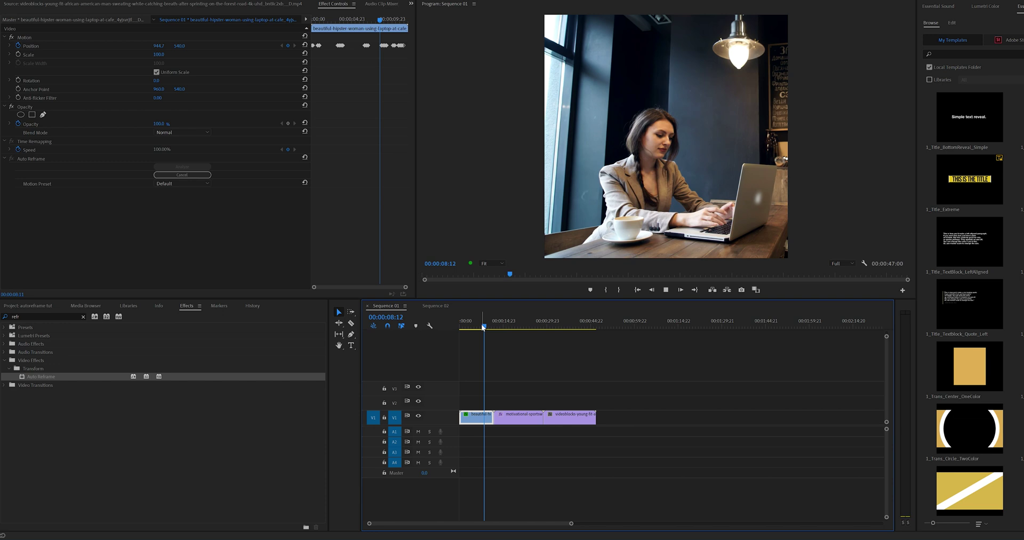
pyautogui.press('Home')
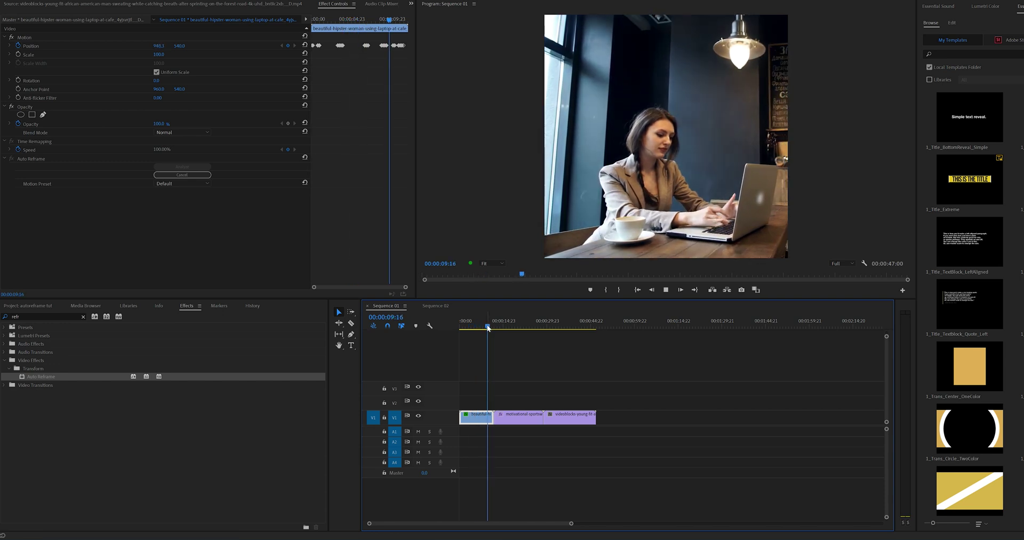
# - Apply Auto Reframe to the sportswoman clip, then scrub back and play it
pyautogui.moveTo(495, 324); pyautogui.dragTo(538, 326)
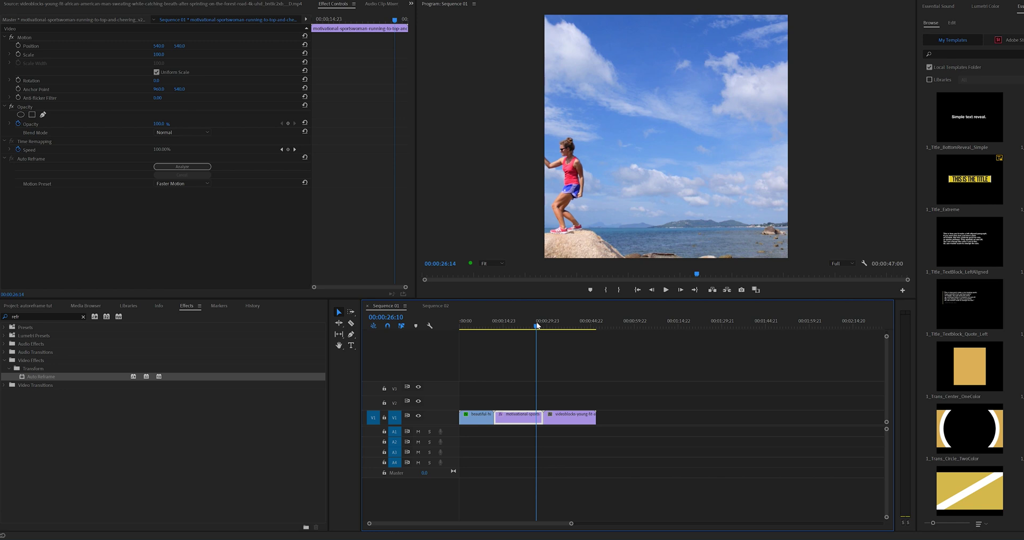
pyautogui.moveTo(536, 326); pyautogui.dragTo(518, 326)
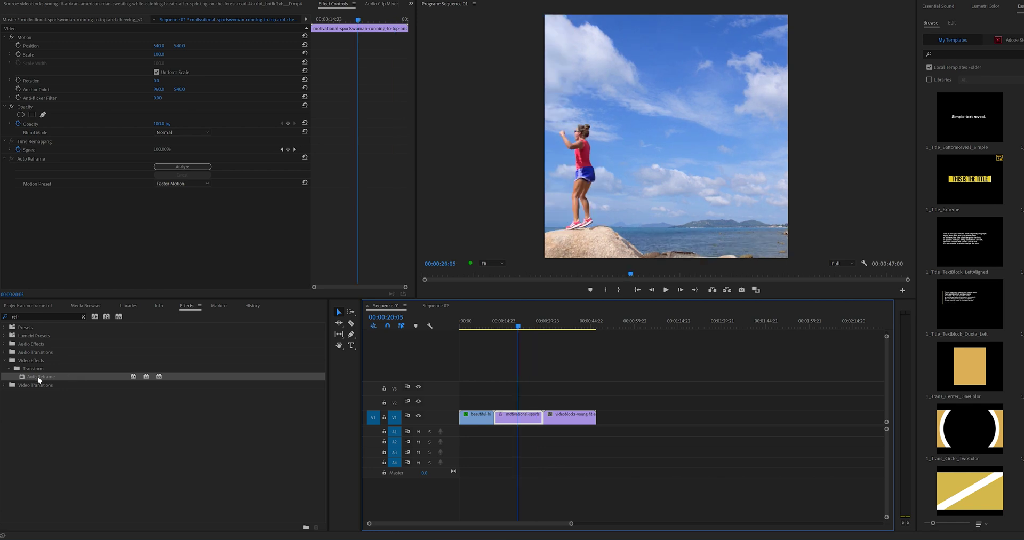
pyautogui.moveTo(37, 376); pyautogui.dragTo(535, 425)
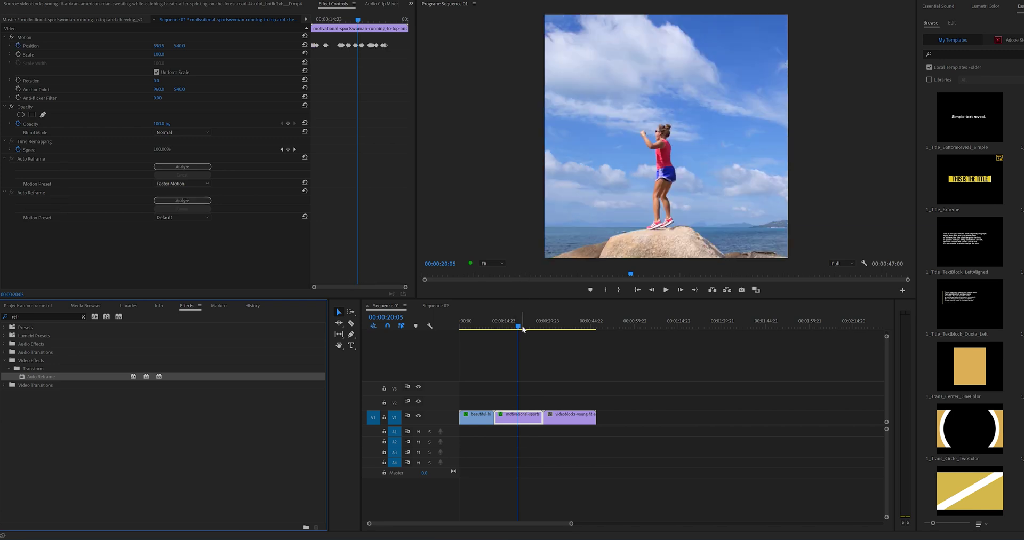
pyautogui.moveTo(516, 326); pyautogui.dragTo(496, 331)
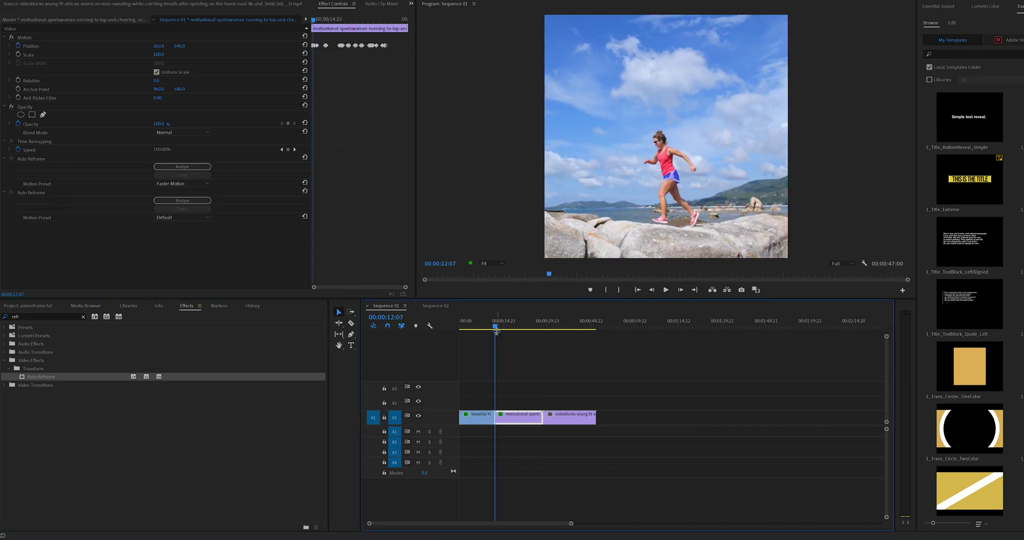
pyautogui.press('space')
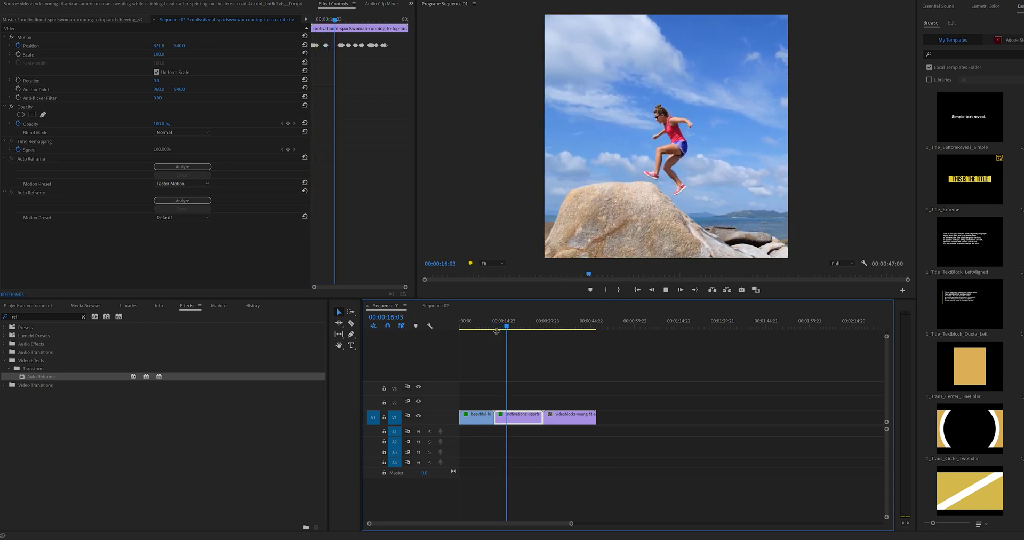
# - Stop playback and scrub through the sportswoman clip to check her tracking
pyautogui.click(498, 327)
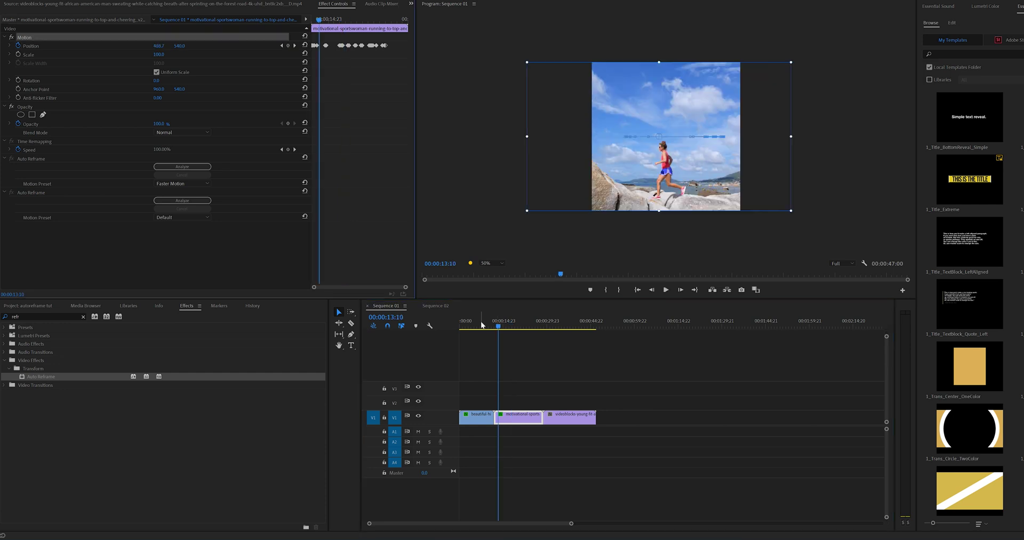
pyautogui.moveTo(498, 326); pyautogui.dragTo(520, 326)
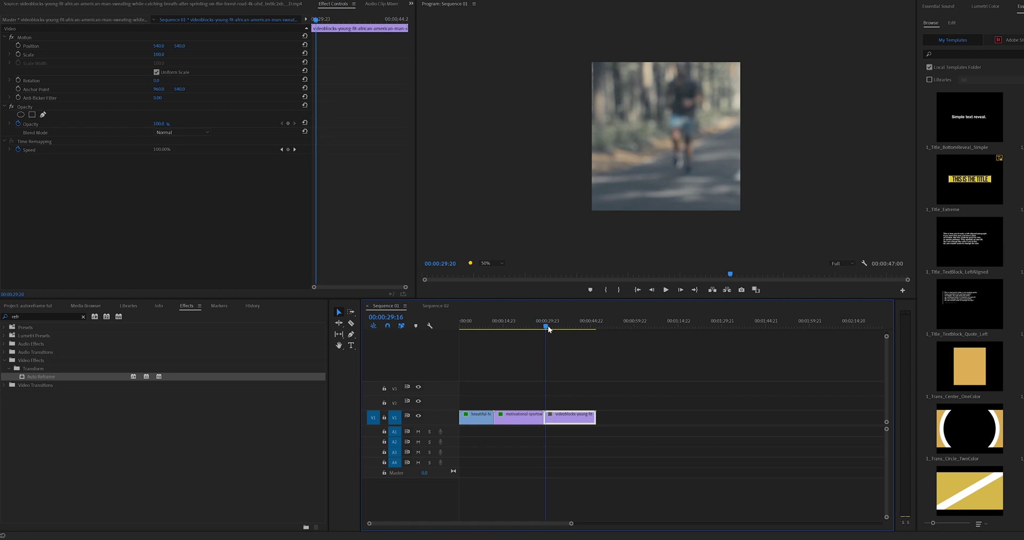
# - Scrub through the third runner clip to check its Default-preset reframe
pyautogui.moveTo(549, 329); pyautogui.dragTo(592, 312)
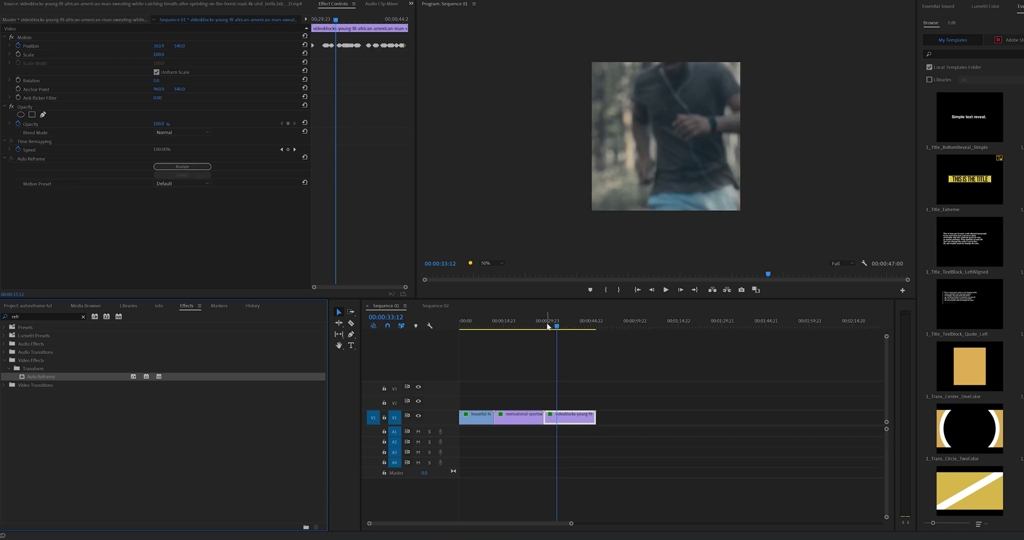
# - Set the runner clip's Auto Reframe Motion Preset to Faster Motion and review the result
pyautogui.click(181, 183)
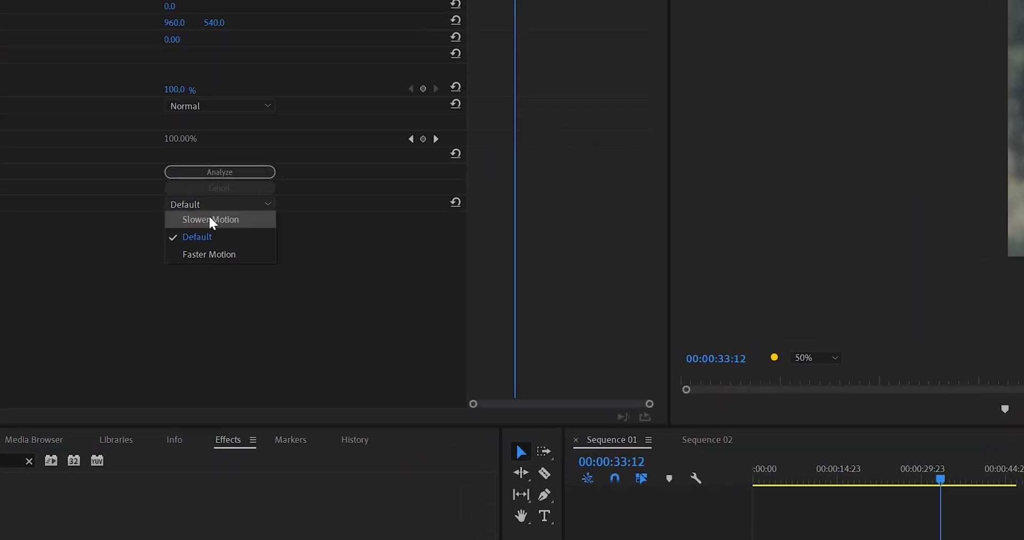
pyautogui.click(212, 261)
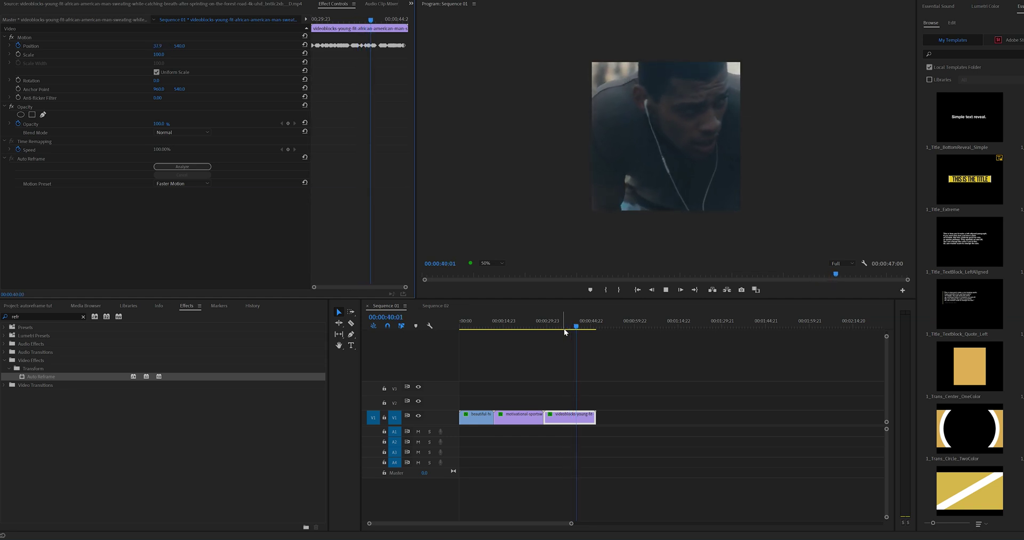
pyautogui.click(580, 325)
pyautogui.moveTo(581, 327); pyautogui.dragTo(564, 325)
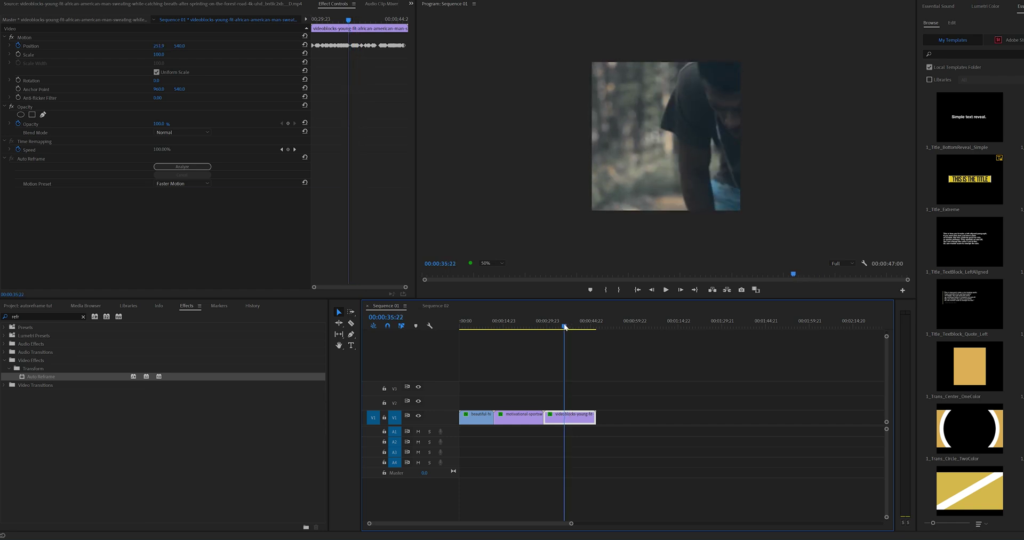
# - Delete the five faulty Position keyframes on the runner clip
pyautogui.click(21, 38)
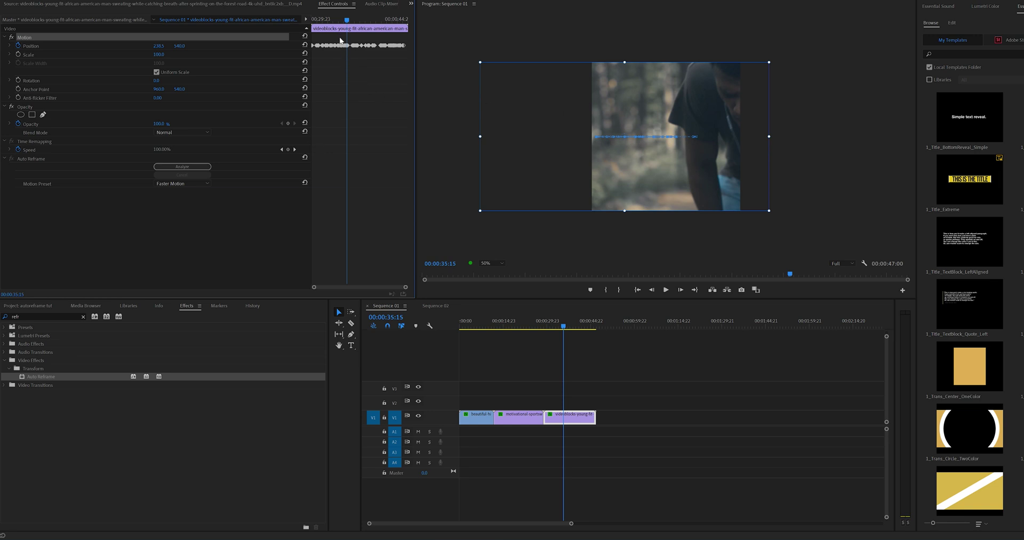
pyautogui.scroll(5, 352, 47)
pyautogui.moveTo(327, 41); pyautogui.dragTo(376, 63)
pyautogui.press('Delete')
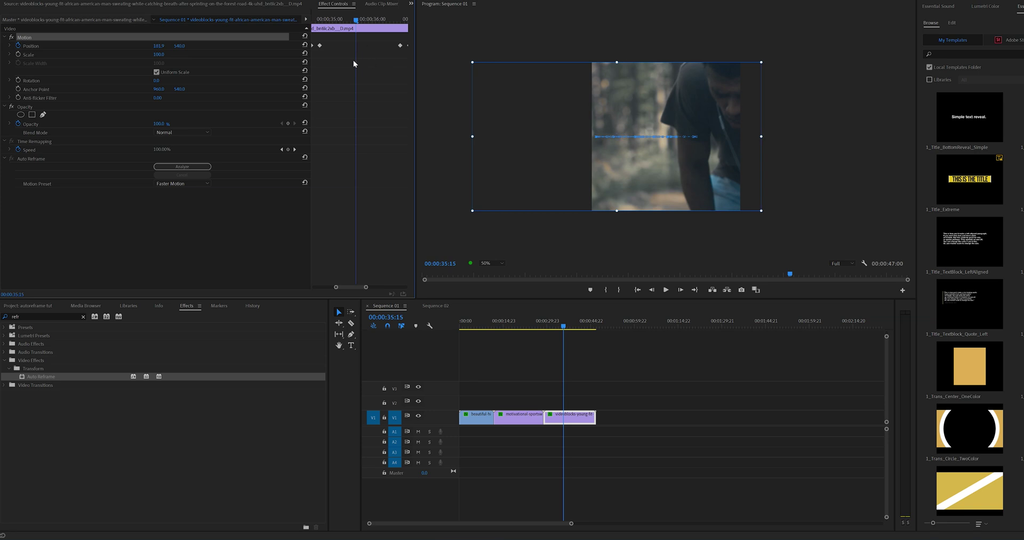
# - Adjust Position X at 36:15 to recentre the runner with a new keyframe, then play back
pyautogui.moveTo(359, 21); pyautogui.dragTo(322, 23)
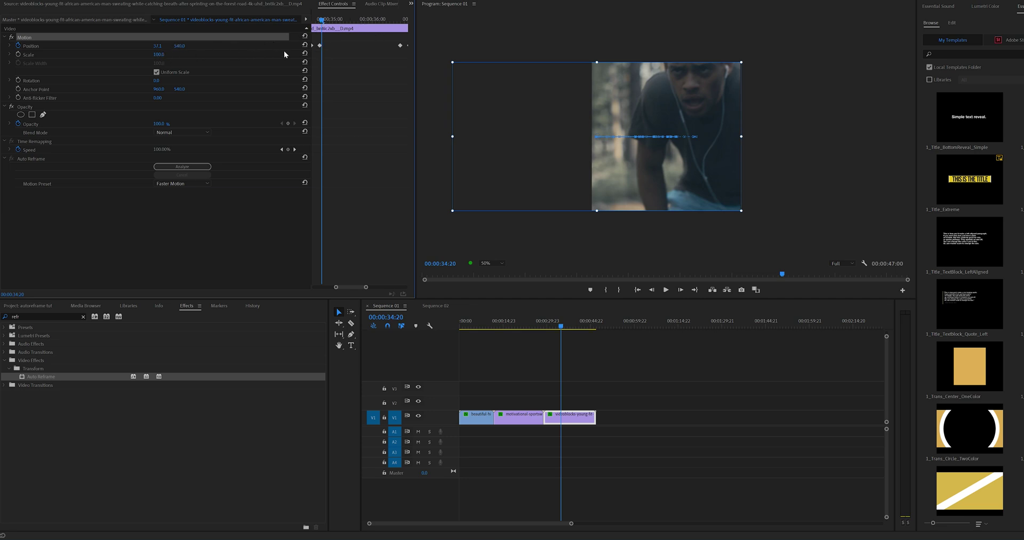
pyautogui.moveTo(322, 26); pyautogui.dragTo(363, 22)
pyautogui.moveTo(160, 46); pyautogui.dragTo(66, 46)
pyautogui.click(547, 327)
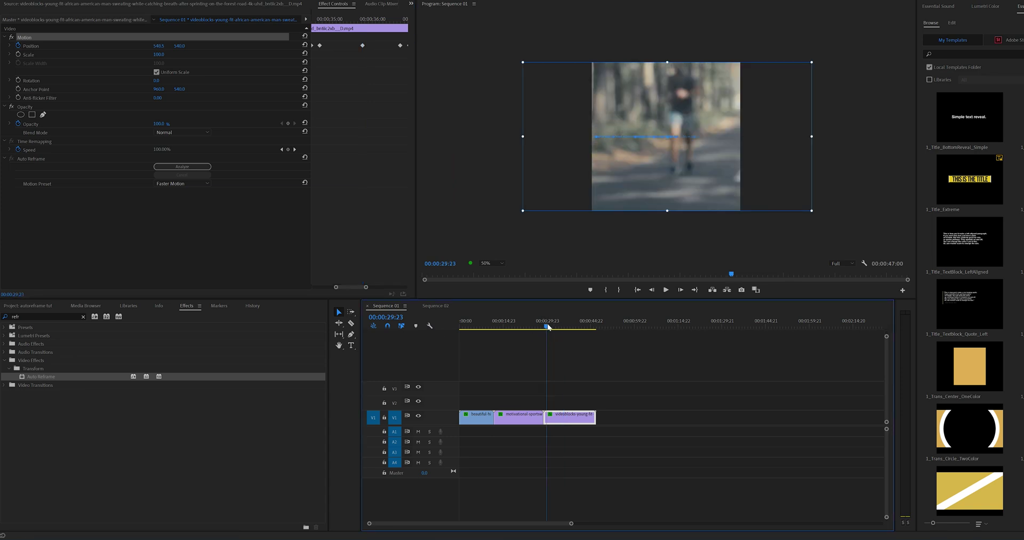
pyautogui.press('space')
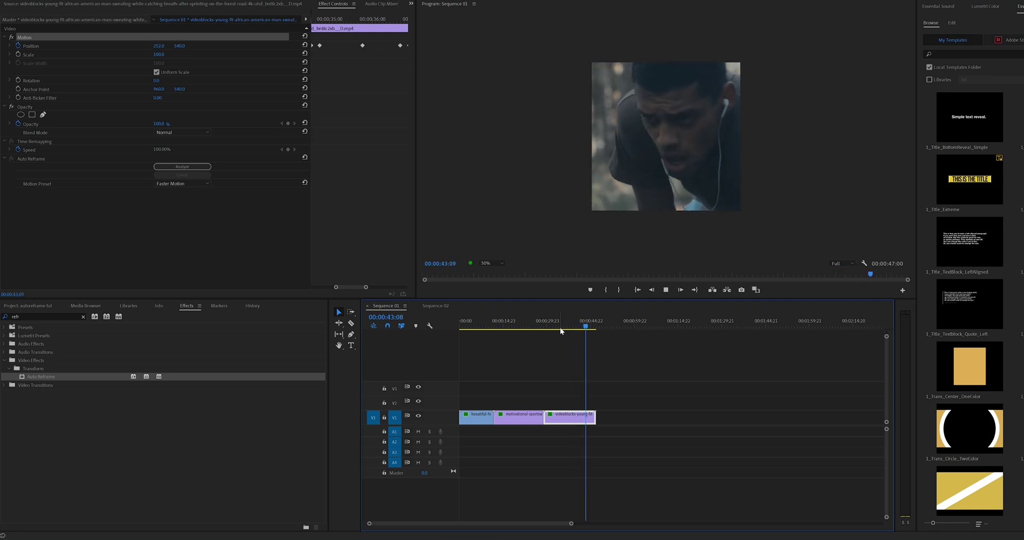
pyautogui.press('space')
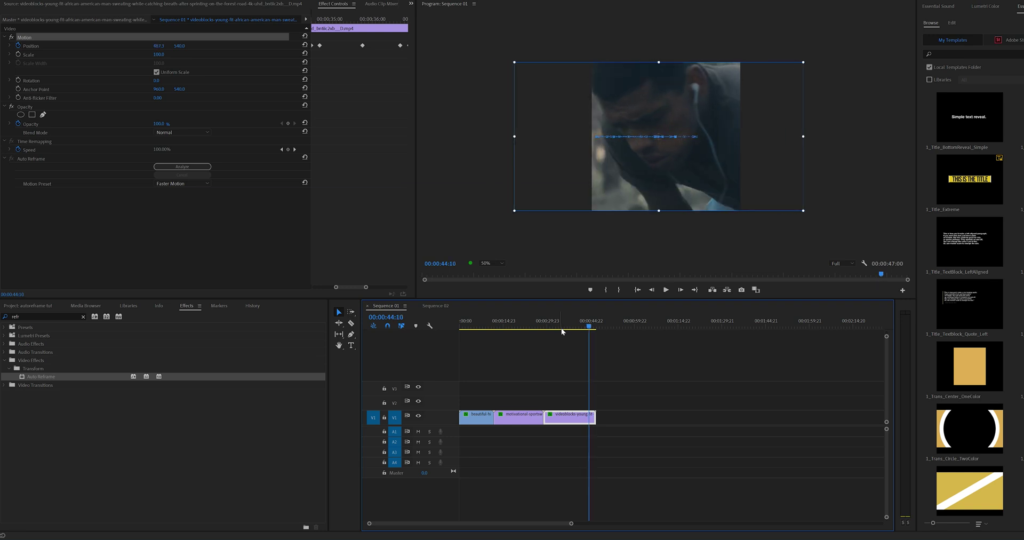